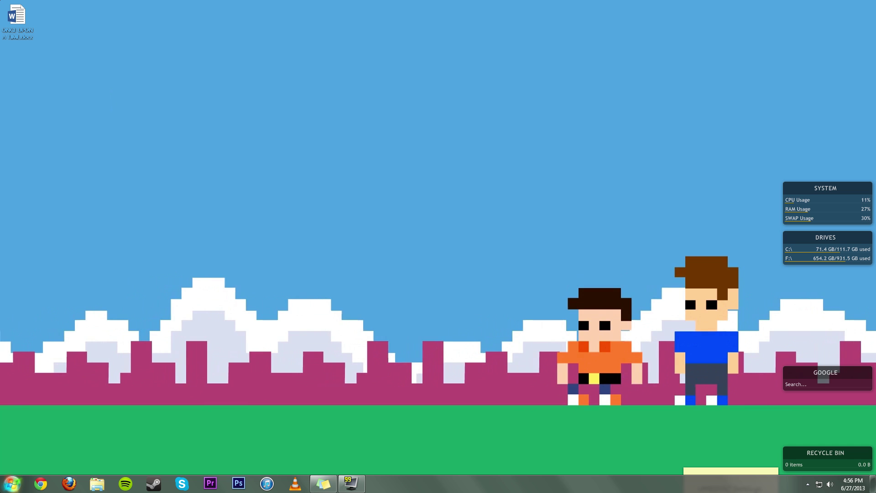
Open Local Area Connection's properties from Control Panel's Network and Sharing Center.
{"action": "left_click", "coordinate": [12, 484]}
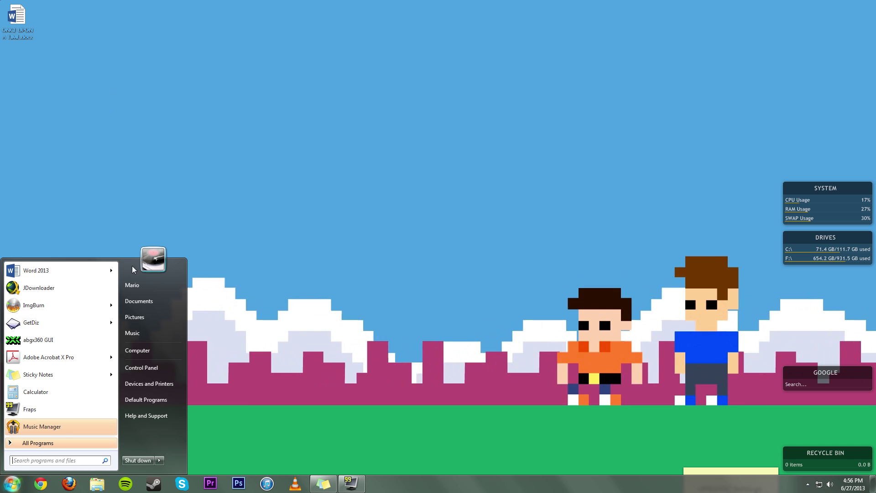
{"action": "left_click", "coordinate": [149, 366]}
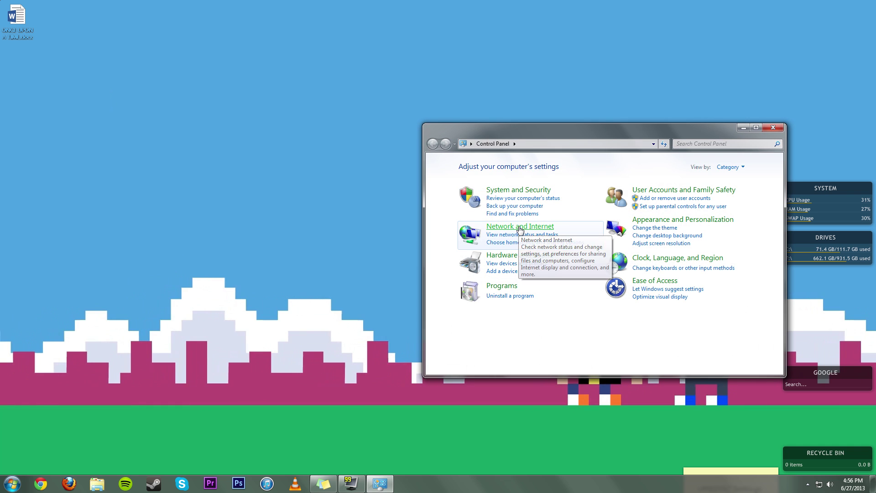
{"action": "left_click", "coordinate": [520, 229]}
{"action": "left_click", "coordinate": [569, 170]}
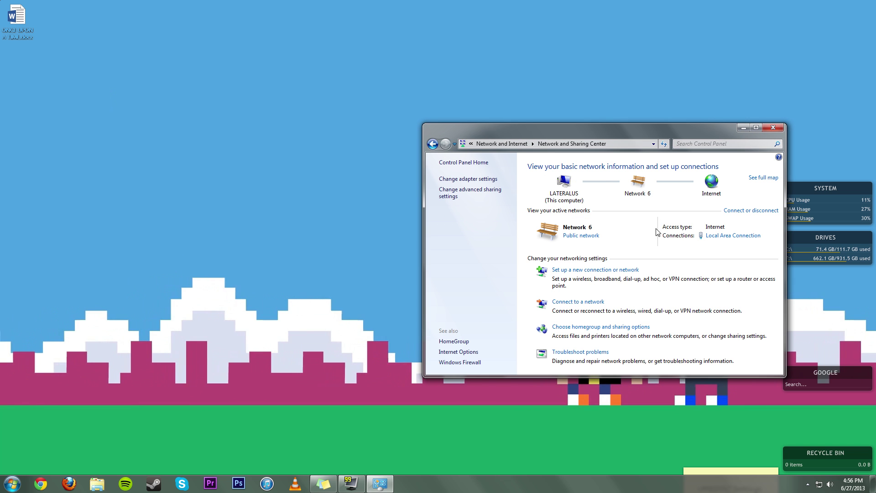
{"action": "left_click", "coordinate": [724, 236]}
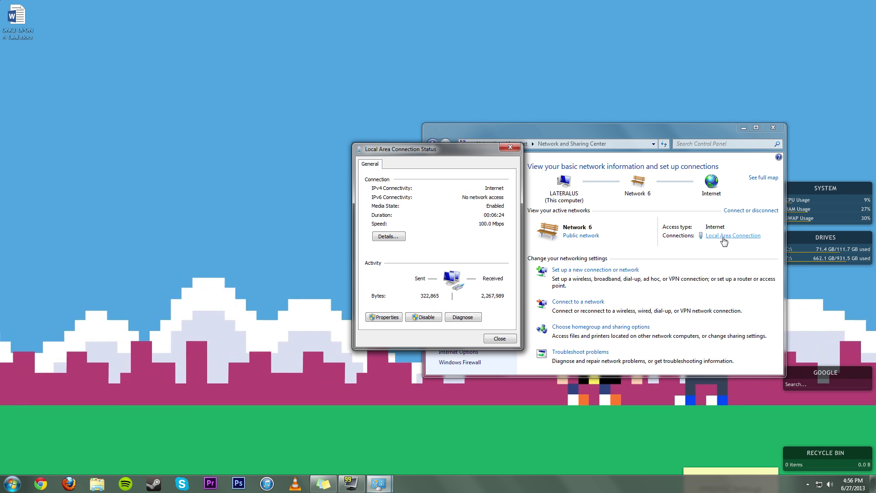
{"action": "left_click", "coordinate": [382, 317]}
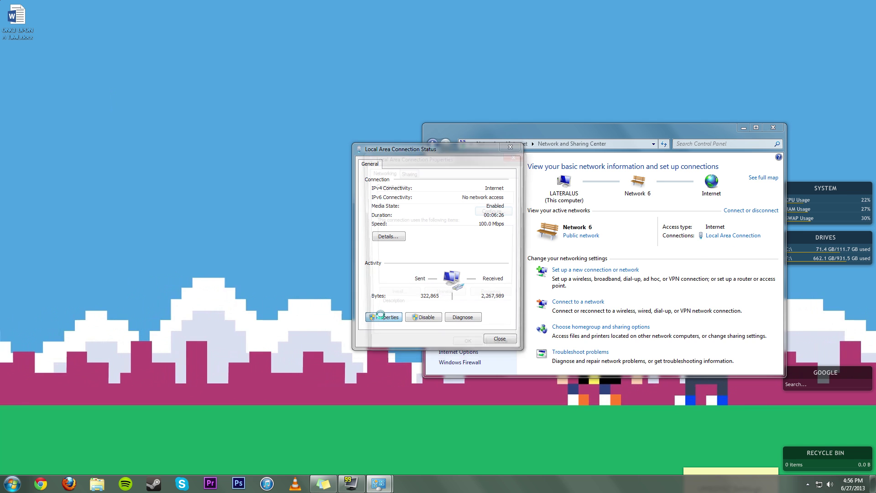
In the Realtek adapter's Advanced settings, give Network Address the Xbox 360's MAC address value and confirm.
{"action": "left_click", "coordinate": [489, 213]}
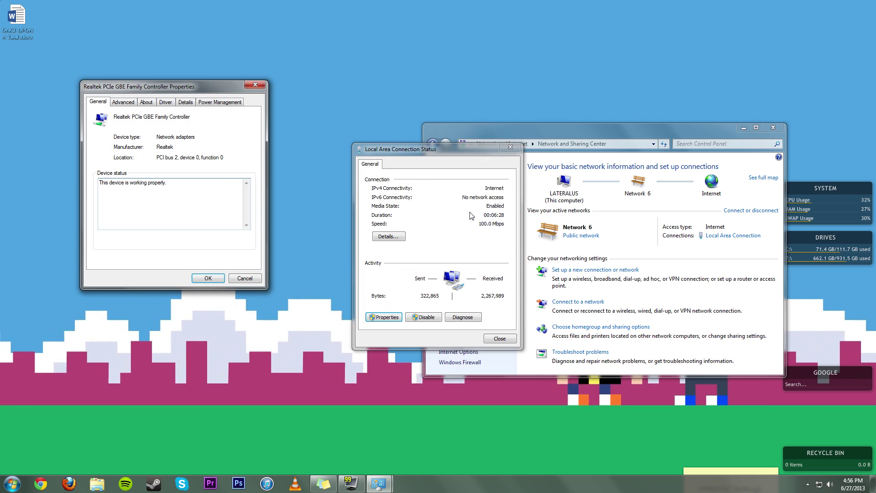
{"action": "left_click_drag", "start_coordinate": [132, 94], "coordinate": [245, 170]}
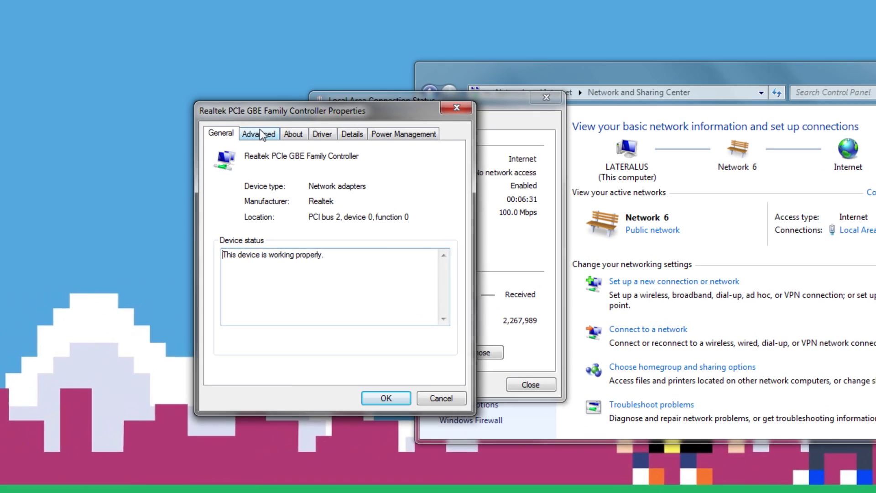
{"action": "left_click", "coordinate": [236, 179]}
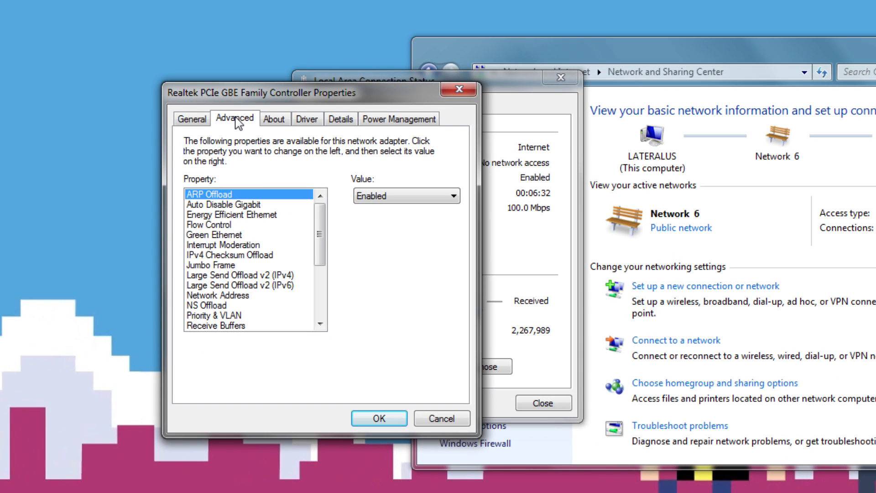
{"action": "left_click", "coordinate": [251, 297]}
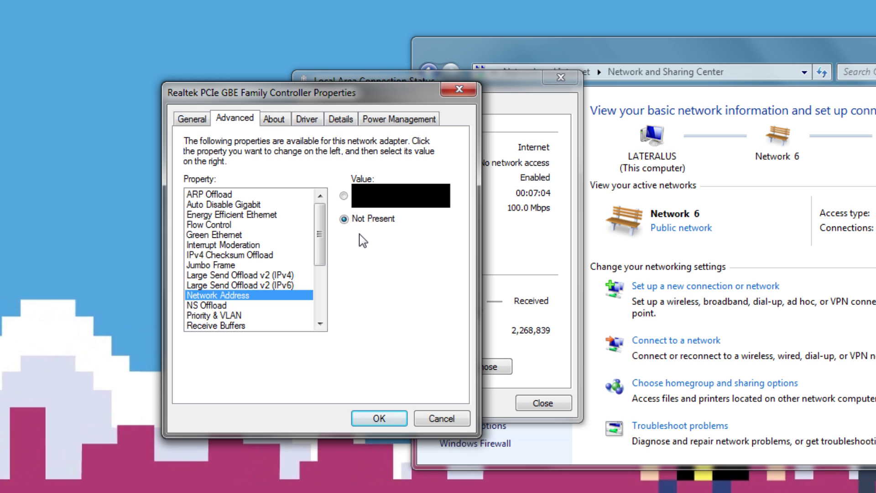
{"action": "left_click", "coordinate": [347, 199]}
{"action": "left_click", "coordinate": [389, 412]}
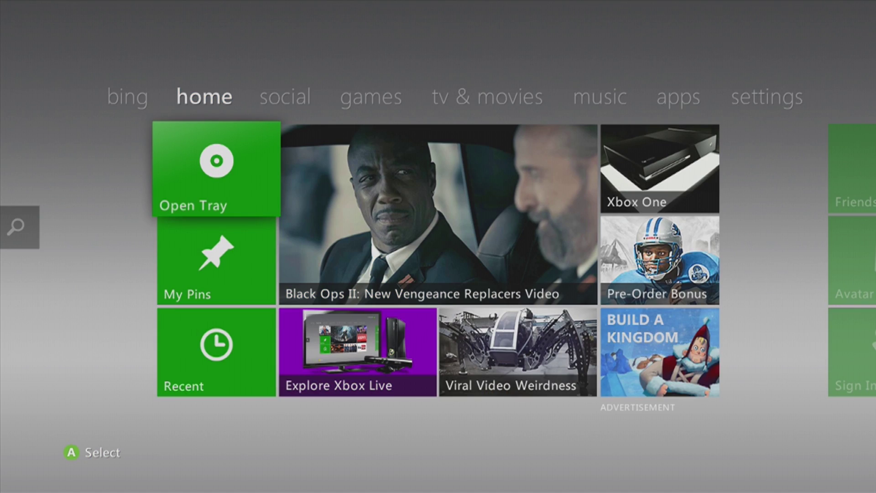
On the Xbox, go System > Network Settings > Wired Network > Configure Network > Advanced Settings to view the MAC.
{"action": "key", "text": "Right"}
{"action": "key", "text": "Right"}
{"action": "key", "text": "Right"}
{"action": "key", "text": "Right"}
{"action": "key", "text": "Right"}
{"action": "key", "text": "Right"}
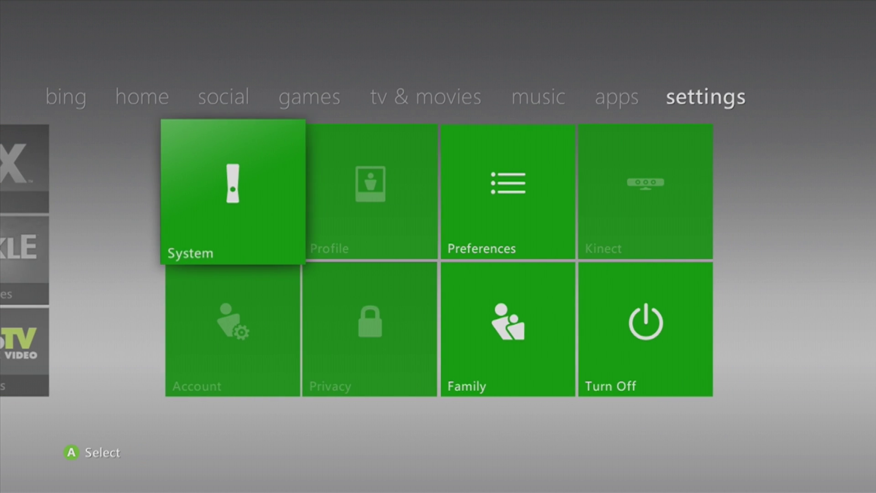
{"action": "key", "text": "Return"}
{"action": "key", "text": "Down"}
{"action": "key", "text": "Down"}
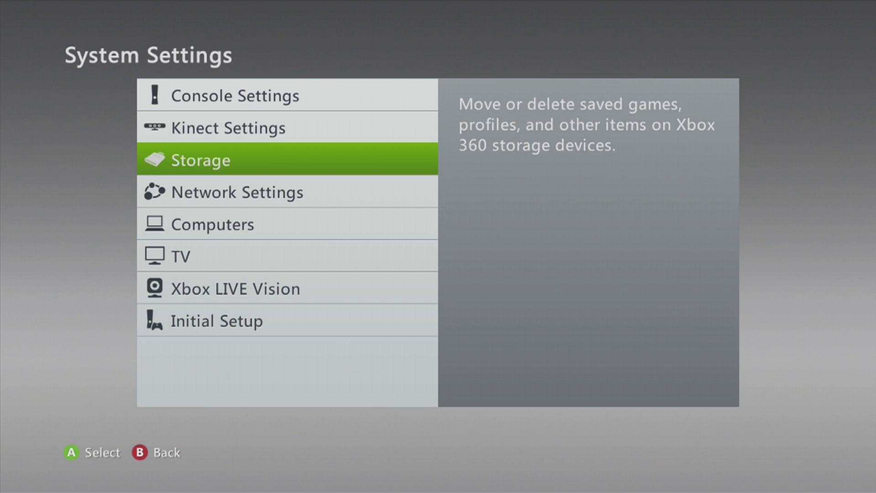
{"action": "key", "text": "Down"}
{"action": "key", "text": "Return"}
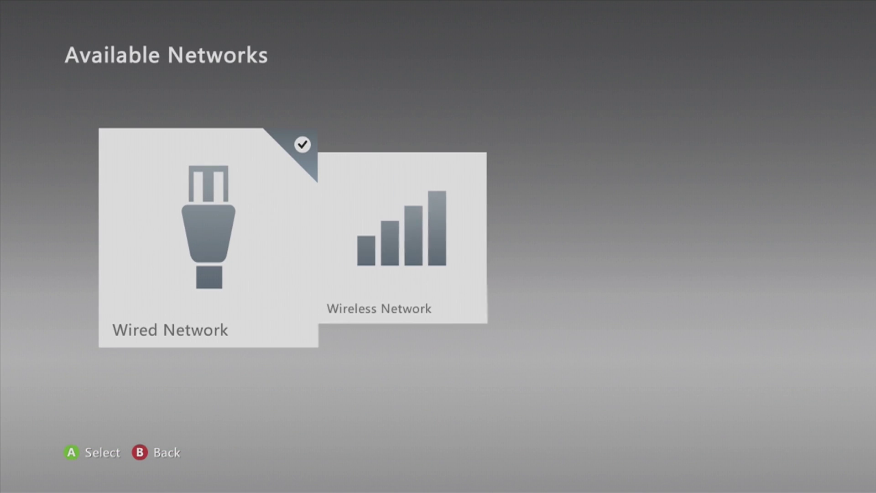
{"action": "key", "text": "Return"}
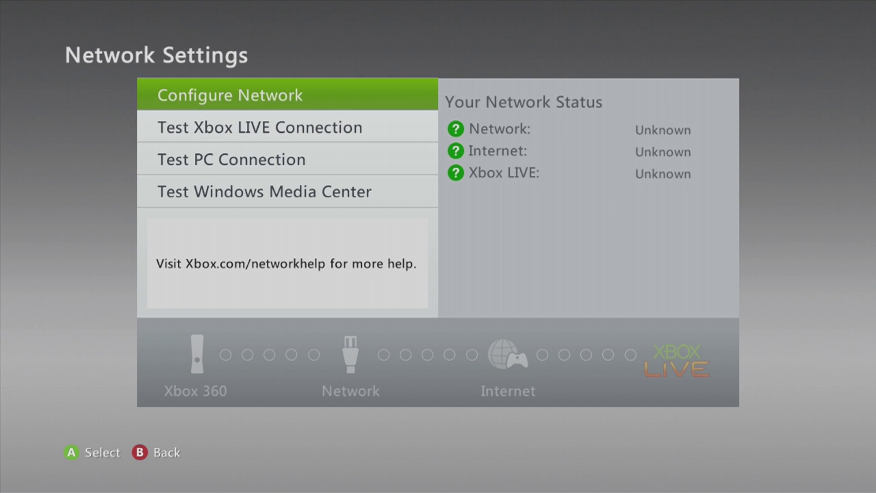
{"action": "key", "text": "Return"}
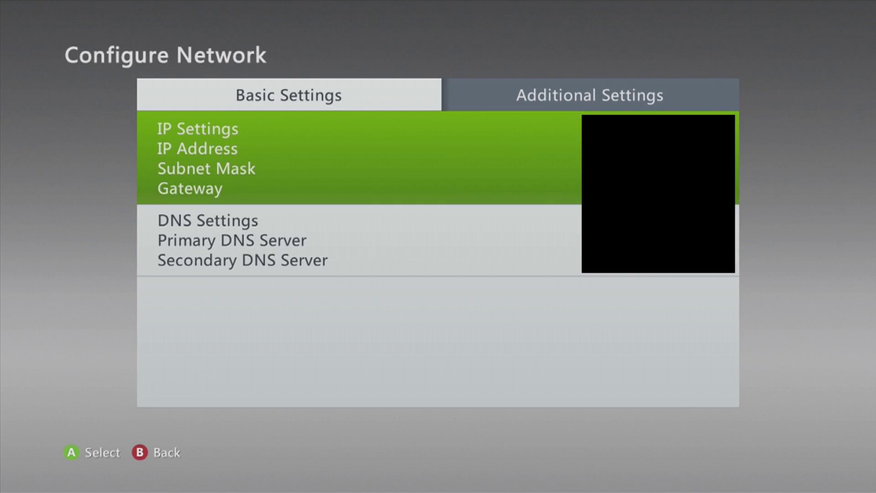
{"action": "key", "text": "Right"}
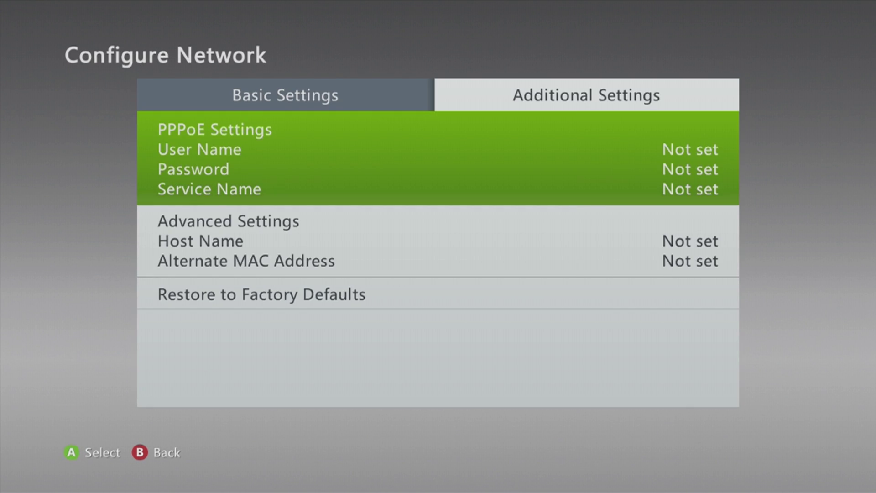
{"action": "key", "text": "Down"}
{"action": "key", "text": "Return"}
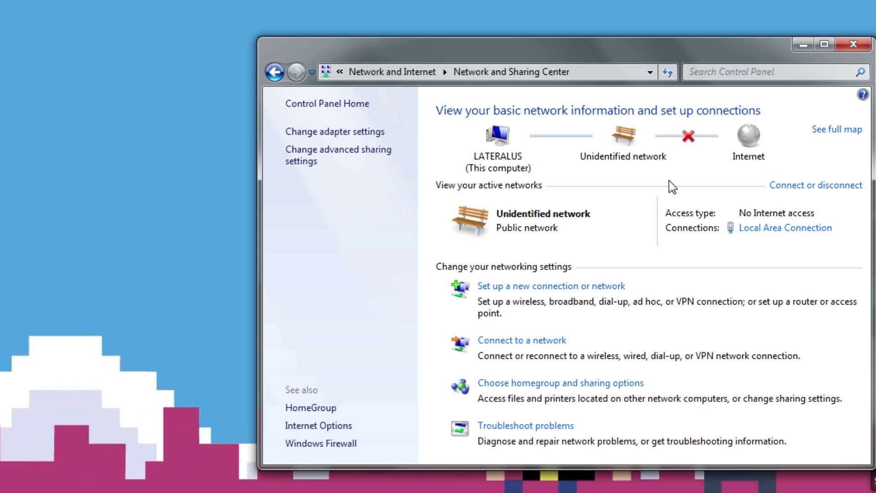
In the Local Area Connection's adapter settings, change Network Address to Not Present and confirm with OK.
{"action": "left_click", "coordinate": [758, 234]}
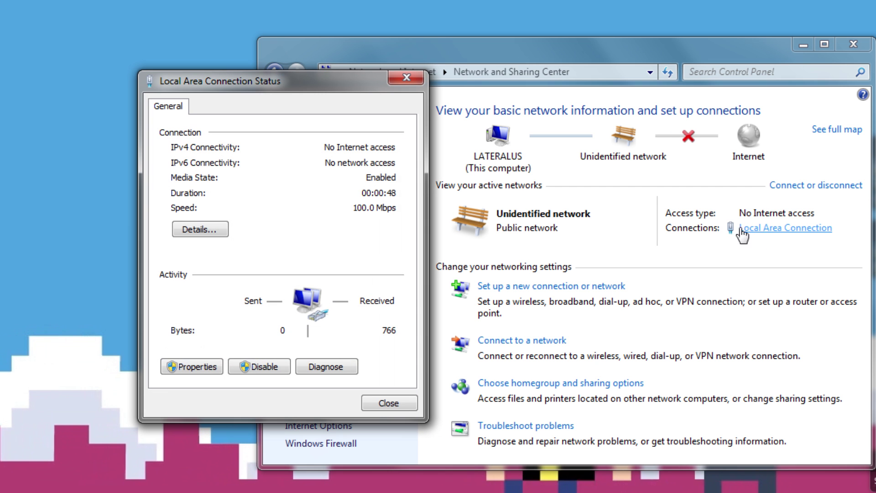
{"action": "left_click", "coordinate": [207, 372]}
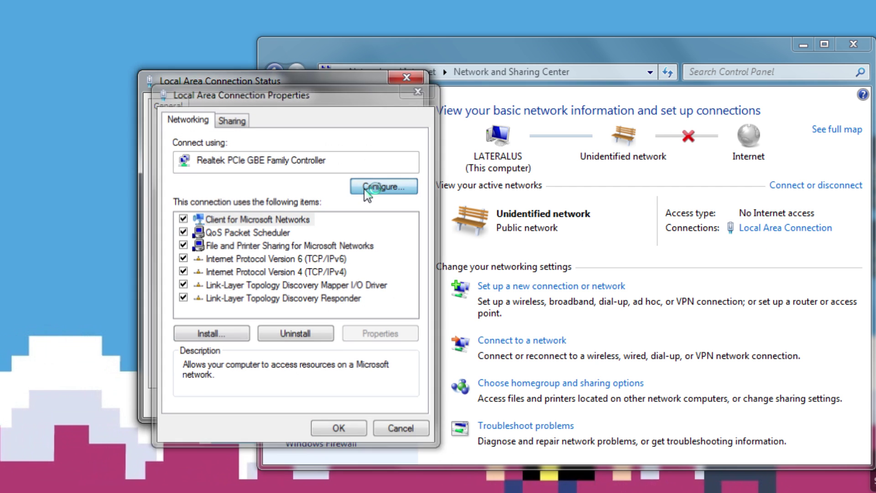
{"action": "left_click_drag", "start_coordinate": [391, 96], "coordinate": [267, 65]}
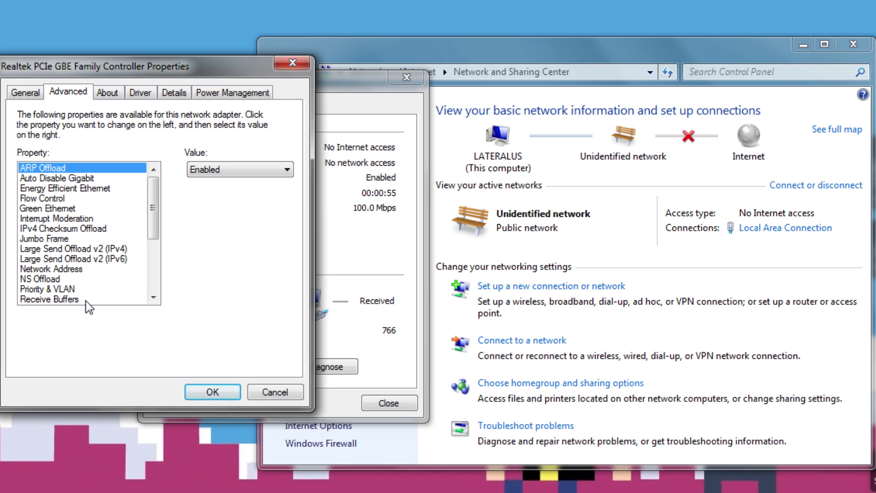
{"action": "left_click", "coordinate": [69, 269]}
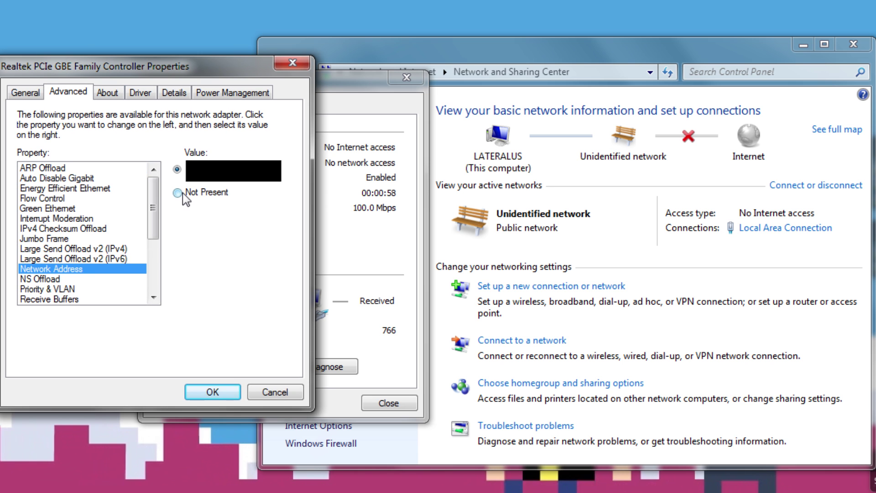
{"action": "left_click", "coordinate": [211, 395]}
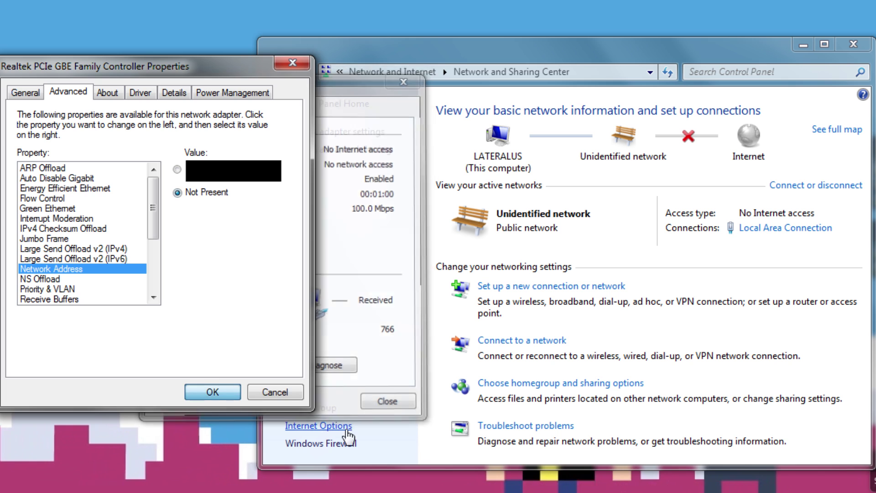